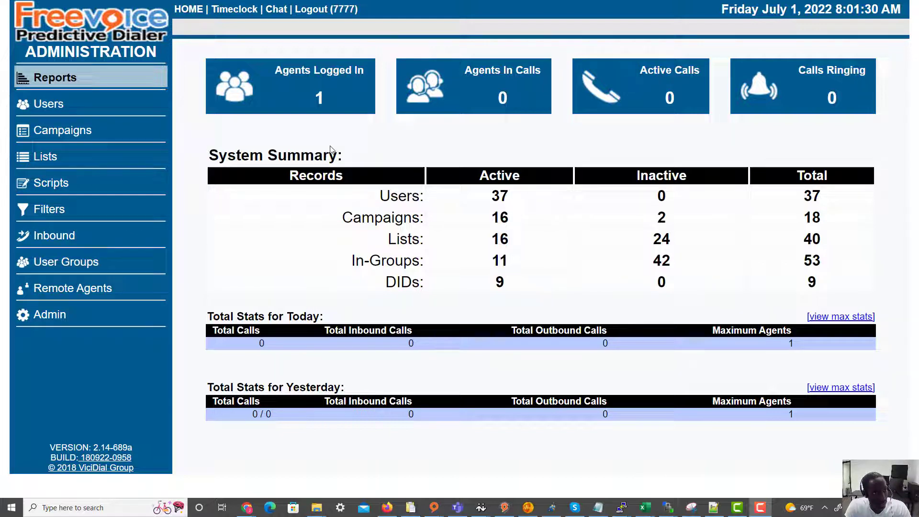
- Open the Campaigns listing from the left sidebar
click(102, 128)
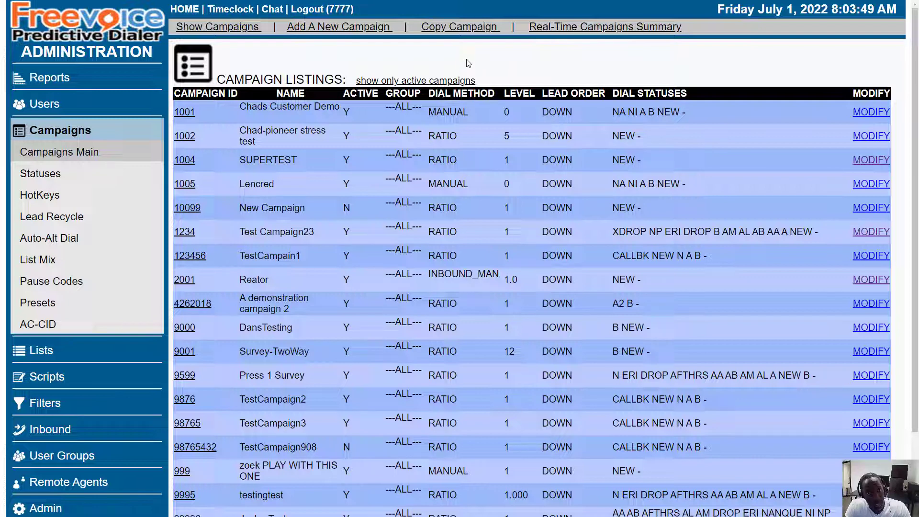
- Copy campaign 1001 into new campaign ID 7012022 named 'Demo Campaign'
click(457, 28)
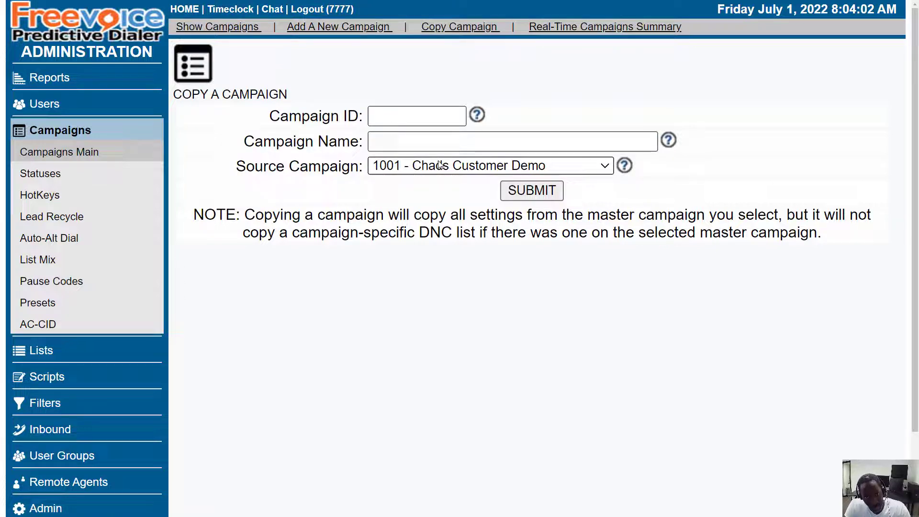
click(387, 120)
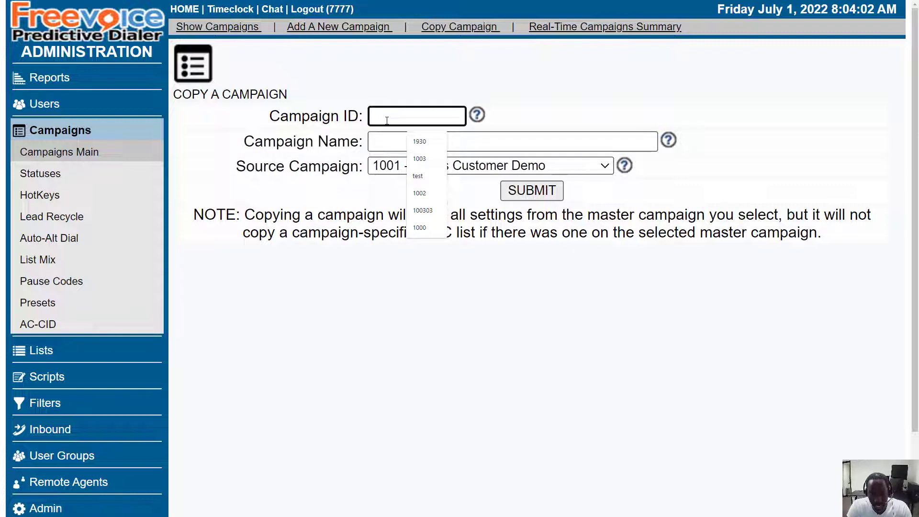
text(6)
key(BackSpace)
text(7012022)
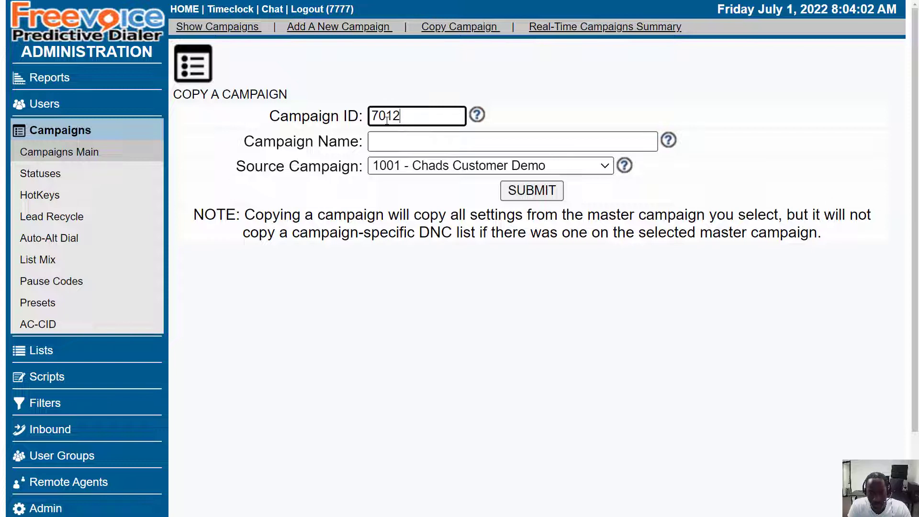
click(383, 140)
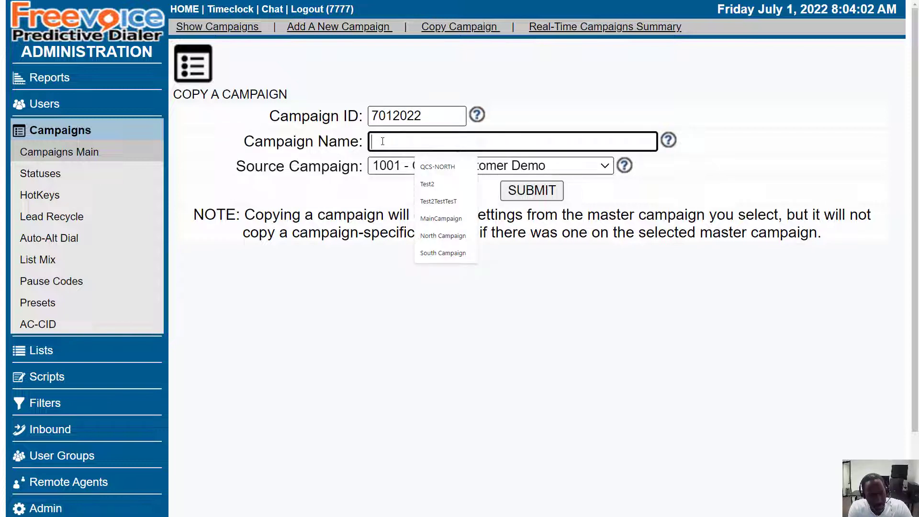
text(Demo Campaign)
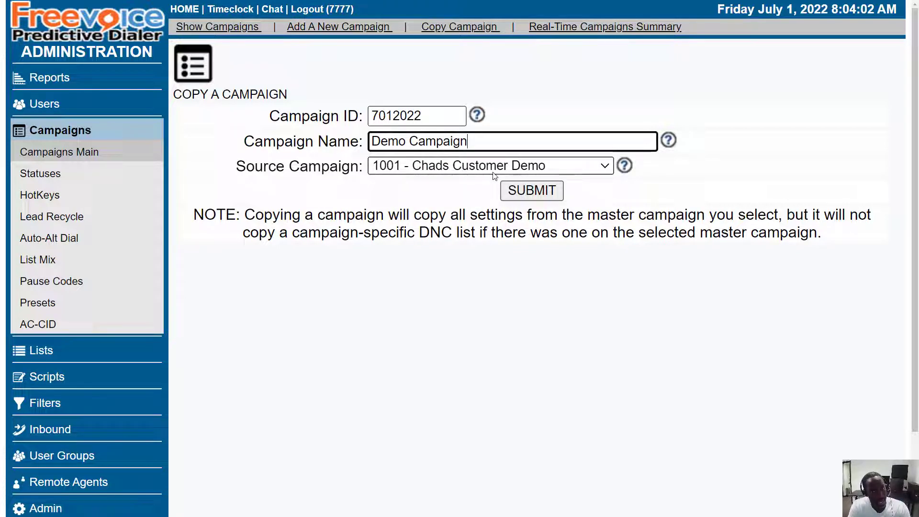
click(524, 190)
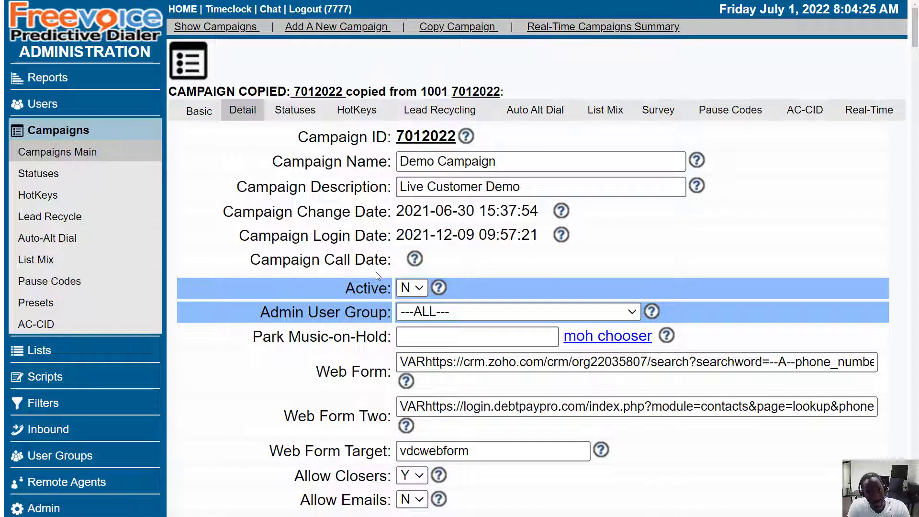
- Set Demo Campaign's Active option to Y and submit the campaign settings
click(406, 287)
click(406, 300)
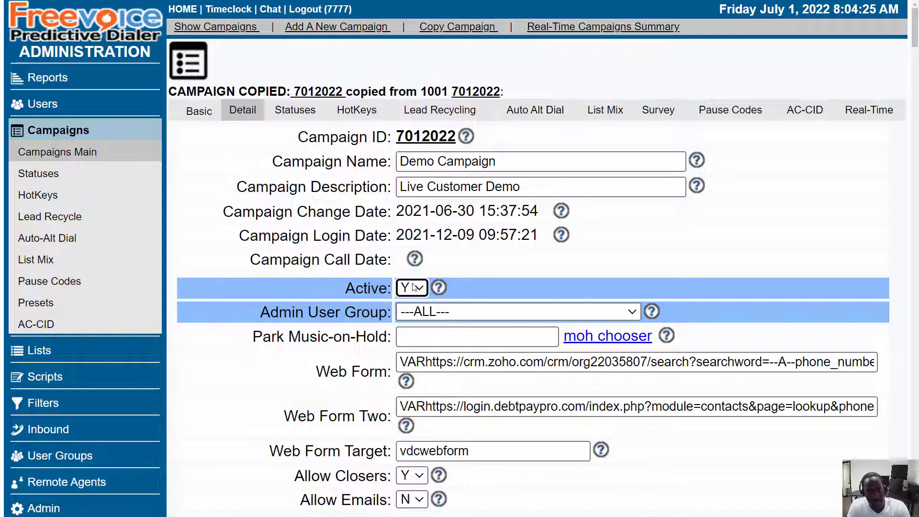
scroll(419, 293, down, 2)
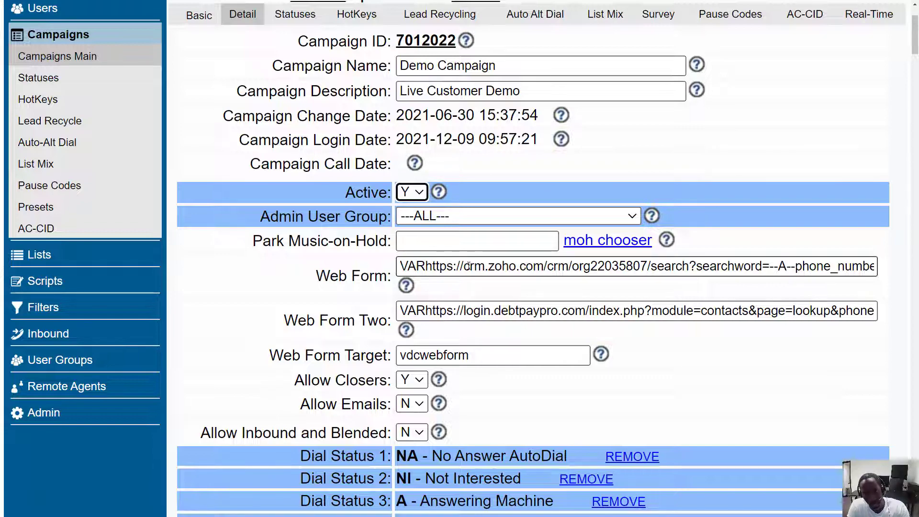
scroll(548, 299, down, 9)
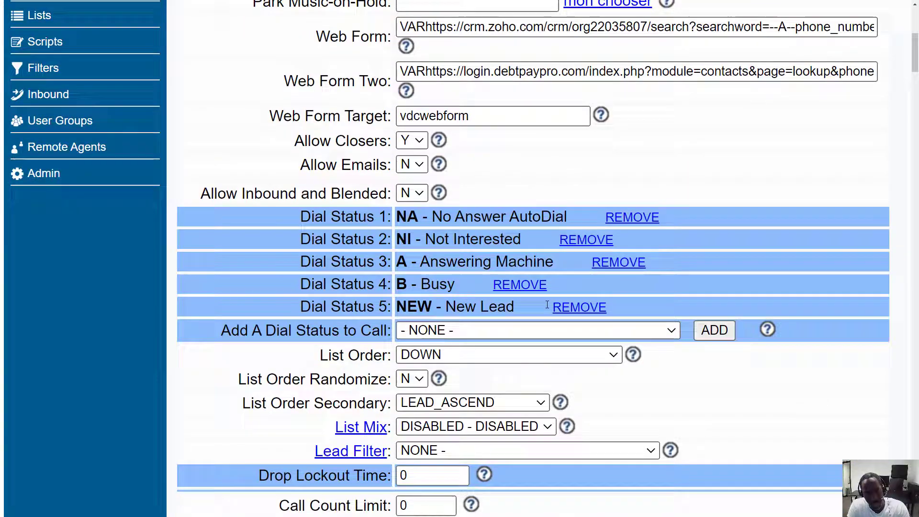
scroll(543, 302, up, 4)
scroll(546, 304, down, 7)
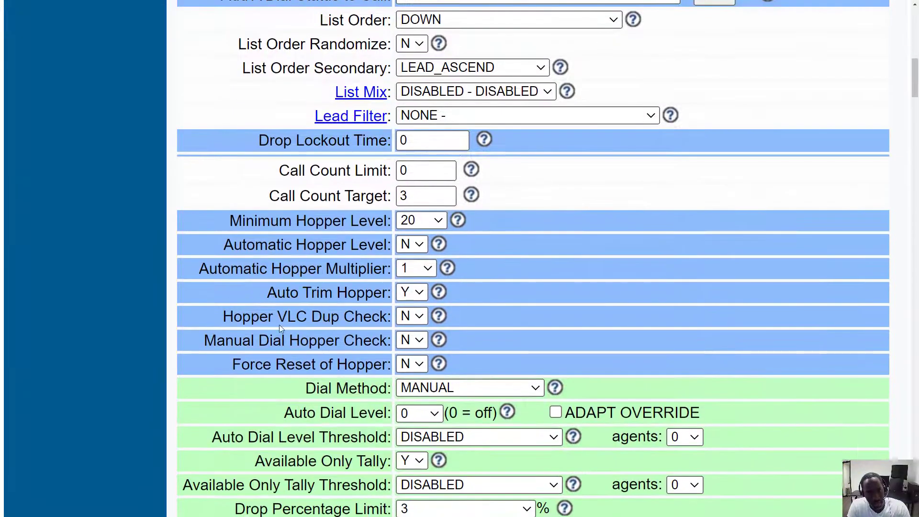
scroll(307, 324, down, 15)
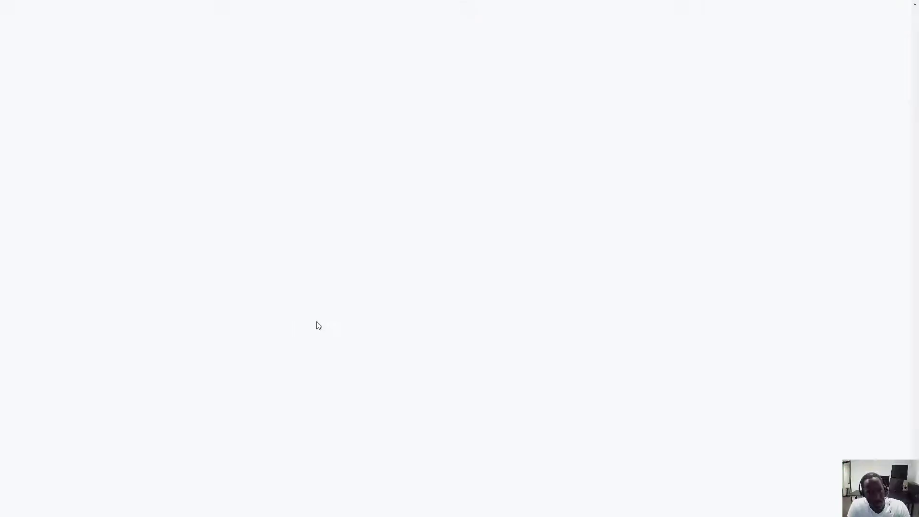
scroll(380, 329, up, 8)
click(538, 313)
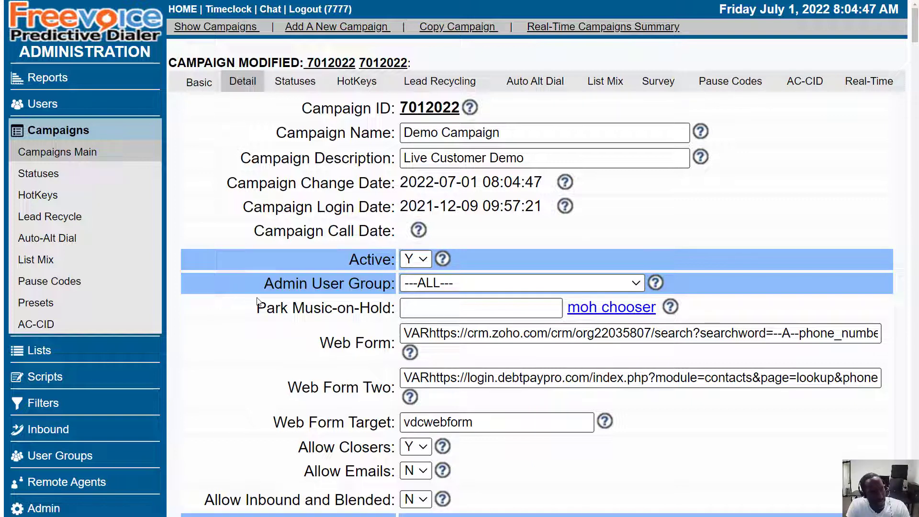
- Start a new list from the Lists section and set it Active Y
click(49, 351)
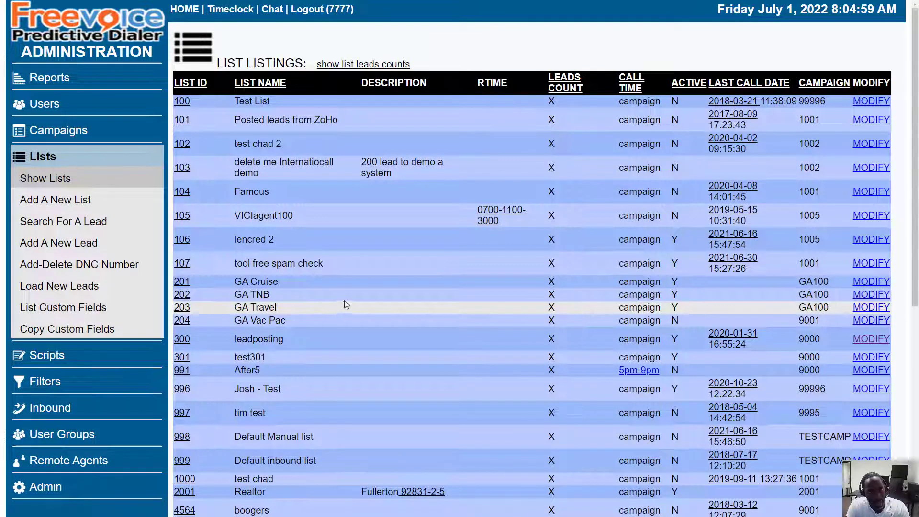
click(57, 211)
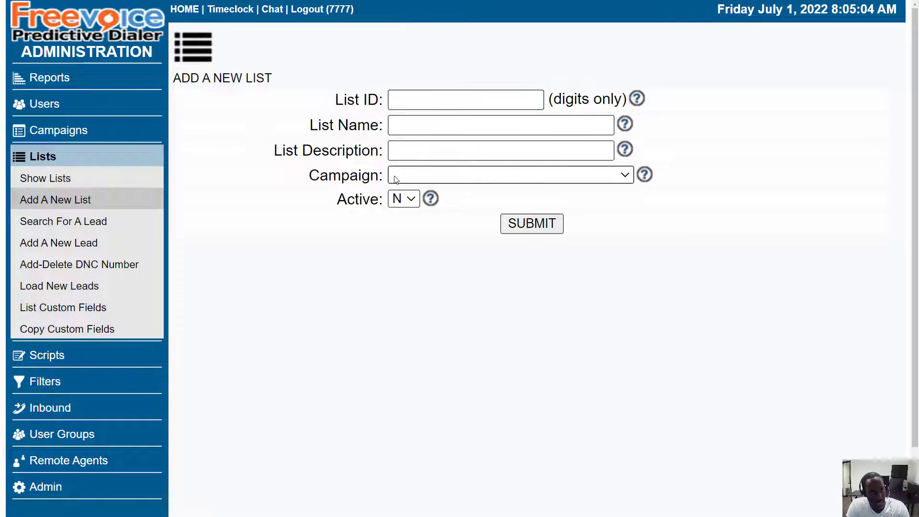
click(403, 198)
click(397, 214)
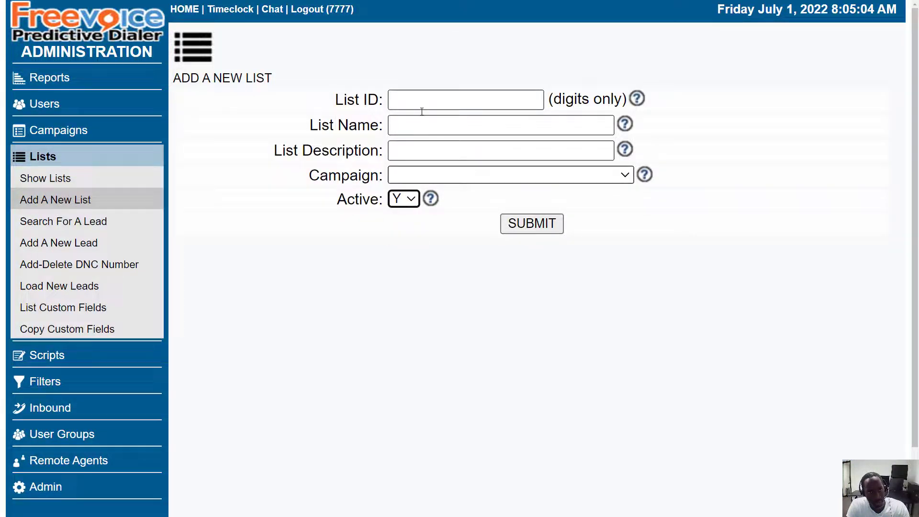
- Enter list ID 7122, name 'Demo List', description 'A Demo List', campaign 7012022
click(421, 102)
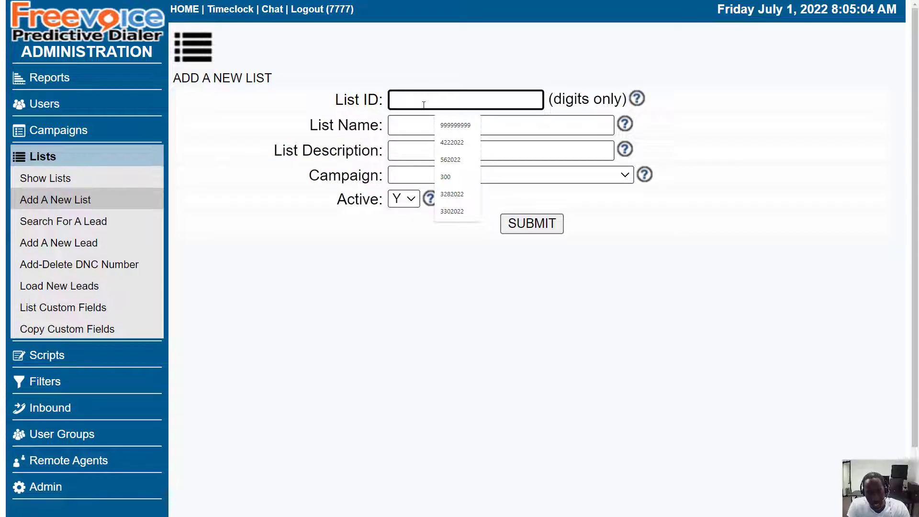
text(7122)
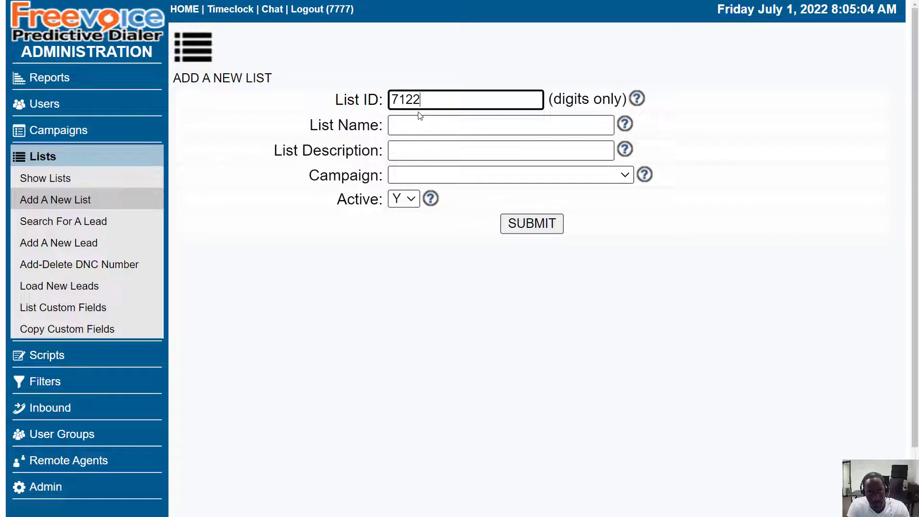
click(410, 125)
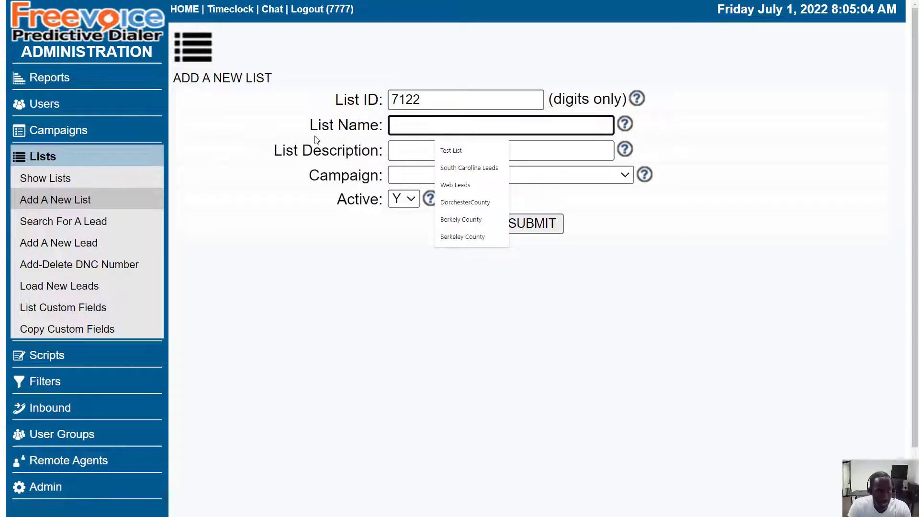
text(Demo List)
key(Tab)
text(A Demo)
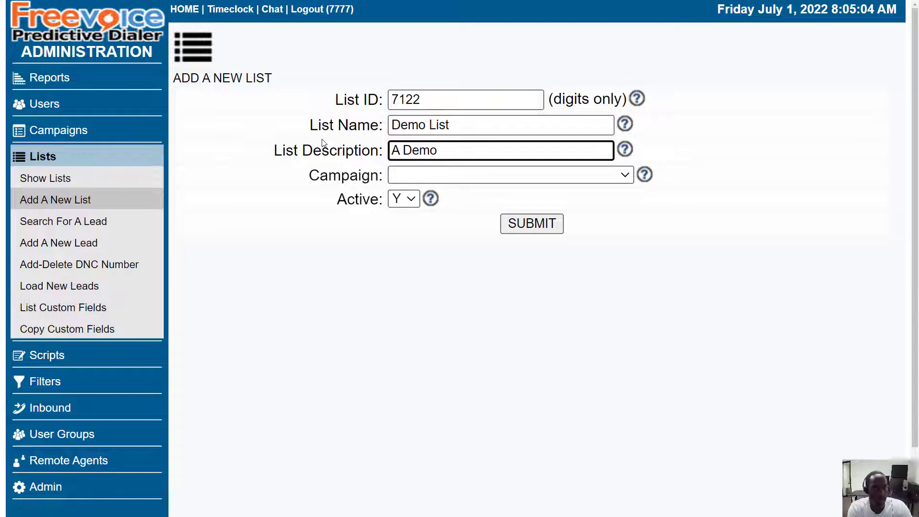
text( List)
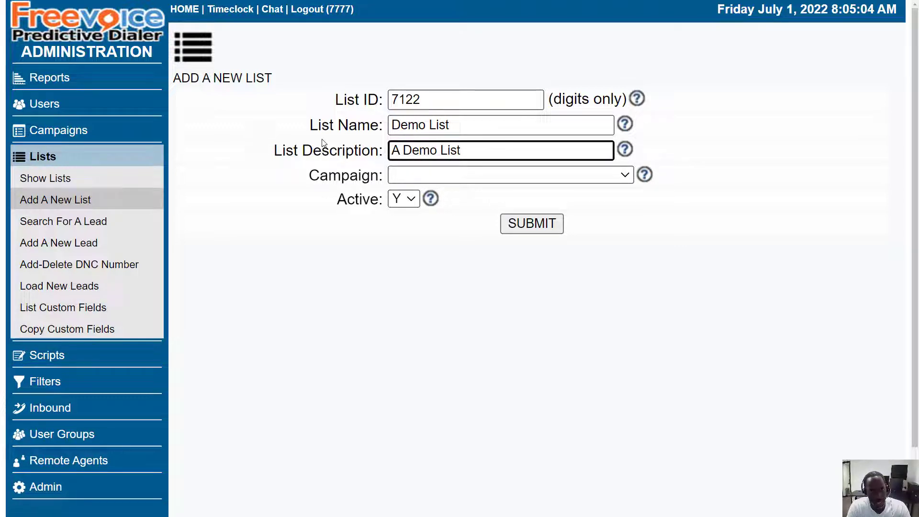
click(411, 175)
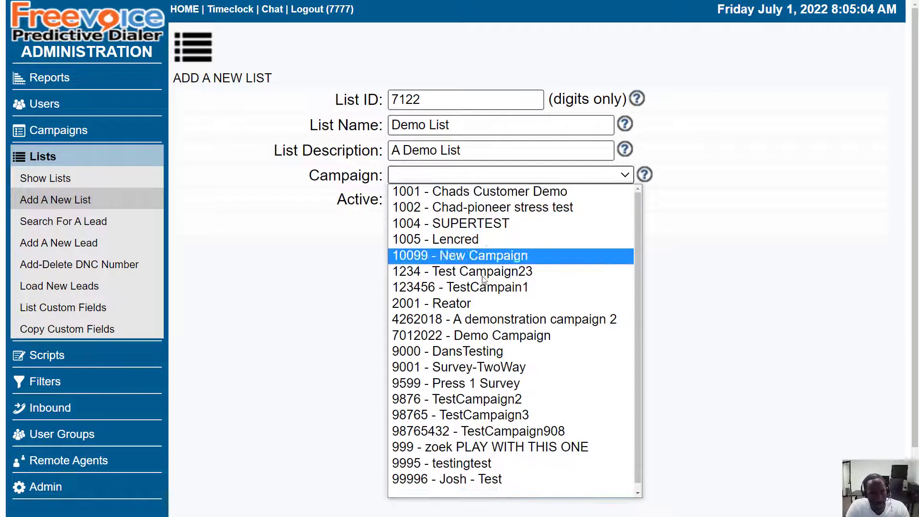
click(463, 335)
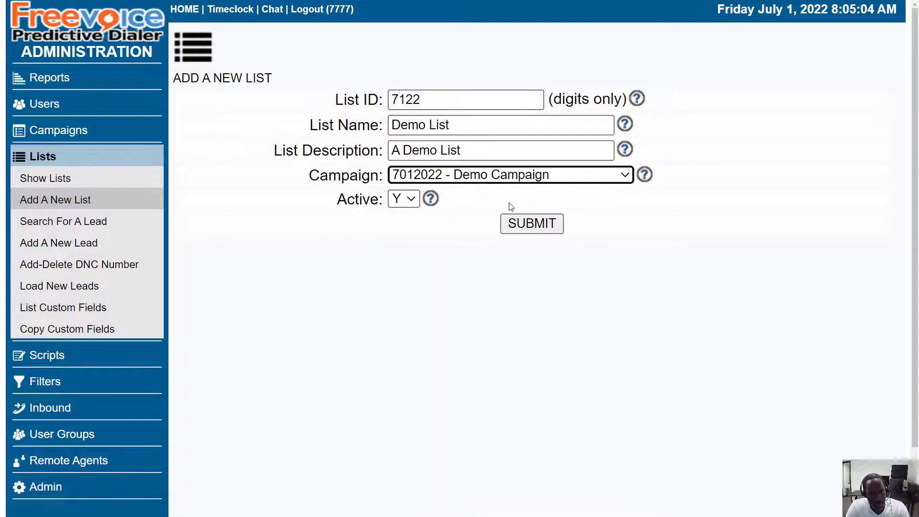
- Submit the Add A New List form to save list 7122
click(542, 227)
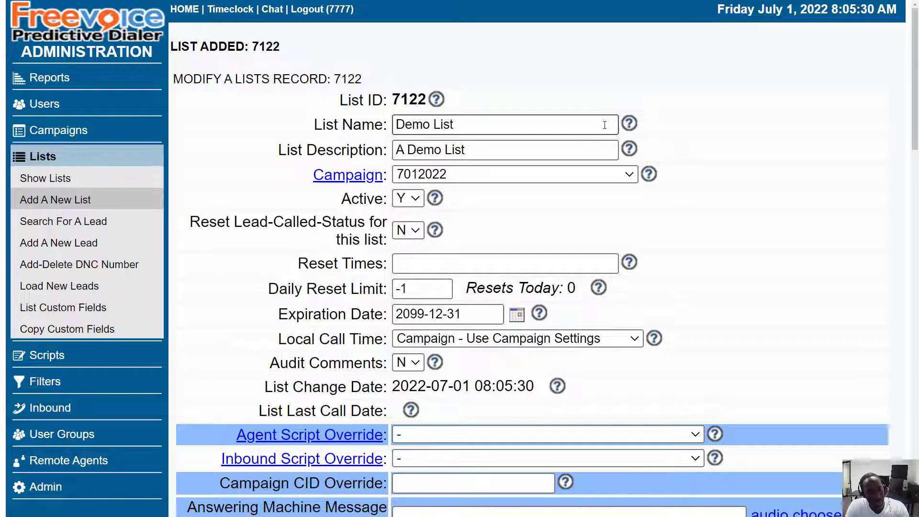
- Choose the leads CSV file and set List ID Override to 7122 - Demo List
click(80, 287)
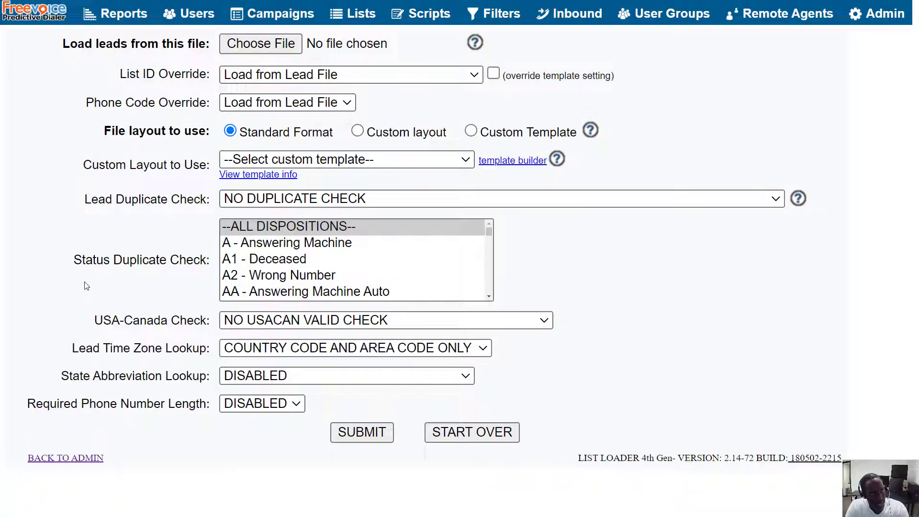
click(274, 53)
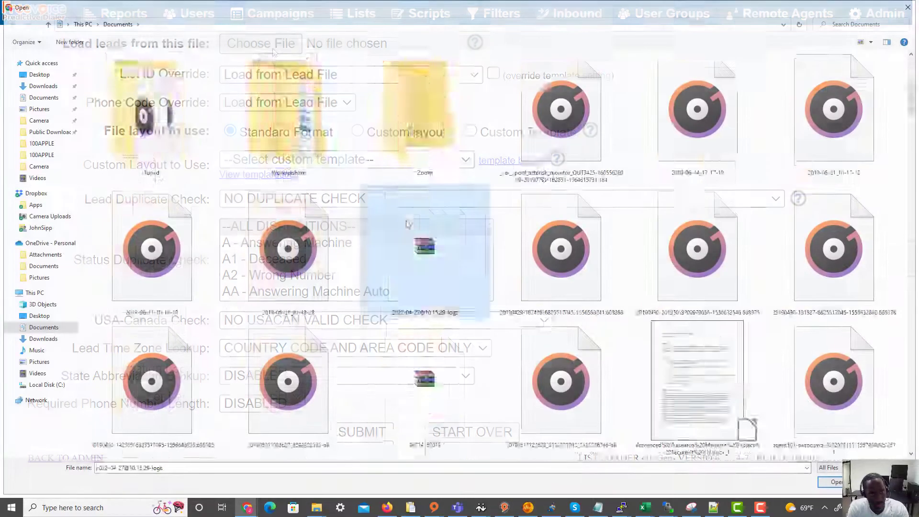
scroll(526, 287, down, 10)
scroll(583, 254, up, 15)
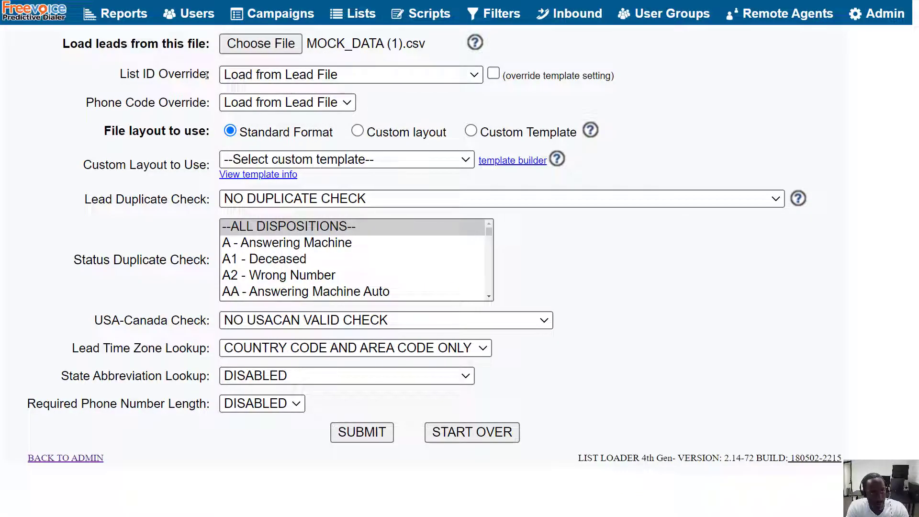
click(311, 75)
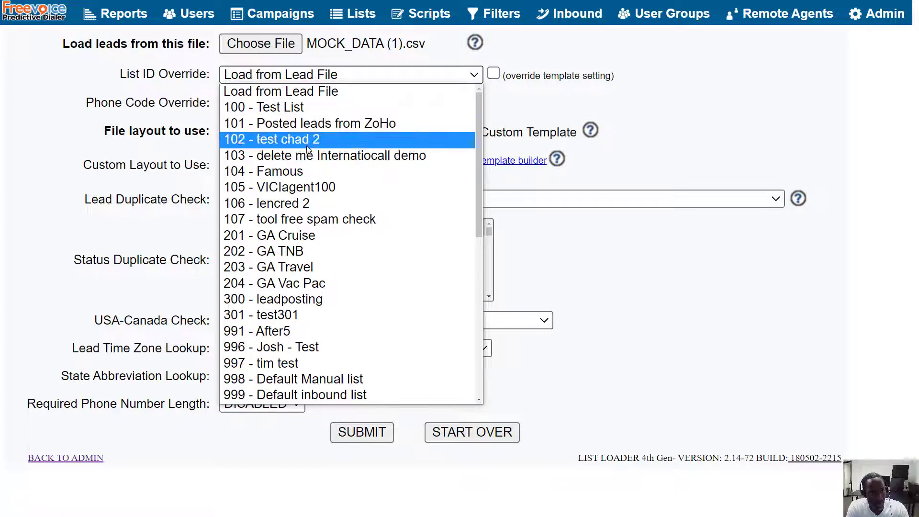
scroll(307, 149, down, 4)
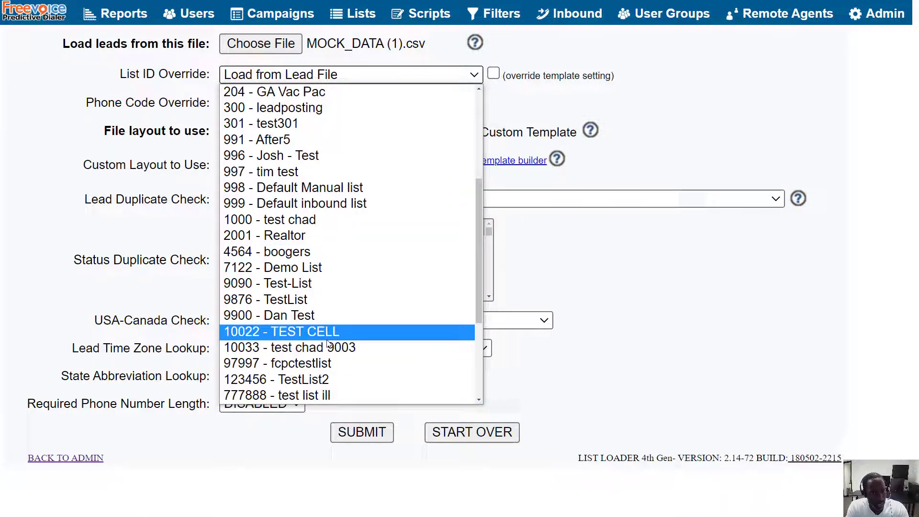
scroll(327, 342, down, 3)
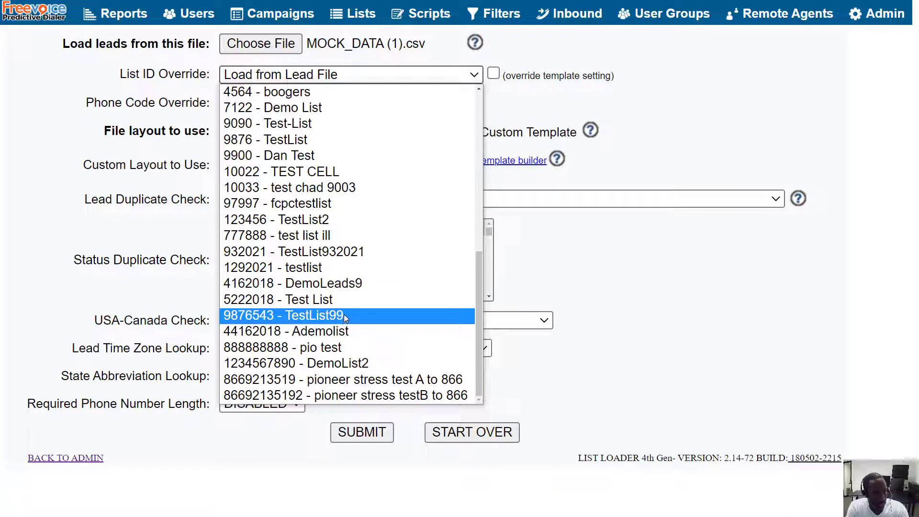
scroll(335, 316, up, 4)
click(311, 302)
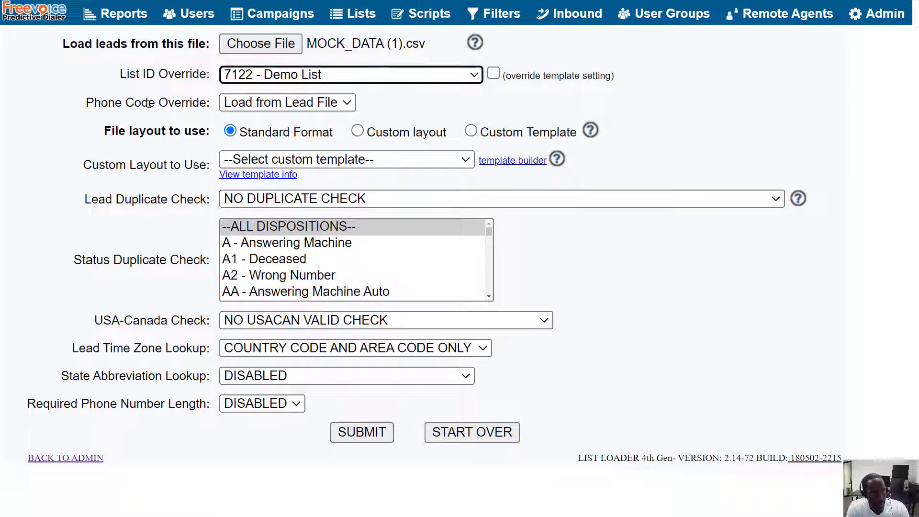
- Use Custom layout with duplicate check BY PHONE IN ENTIRE SYSTEM and submit
click(356, 132)
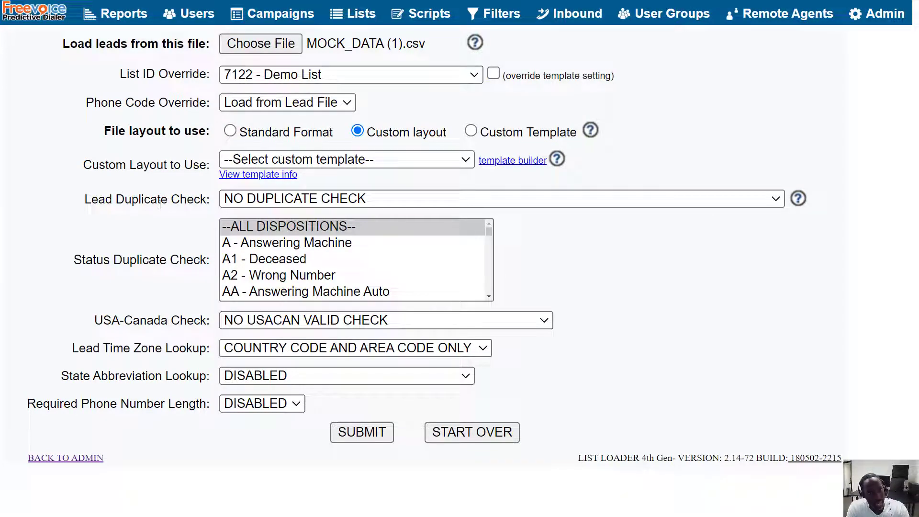
click(240, 201)
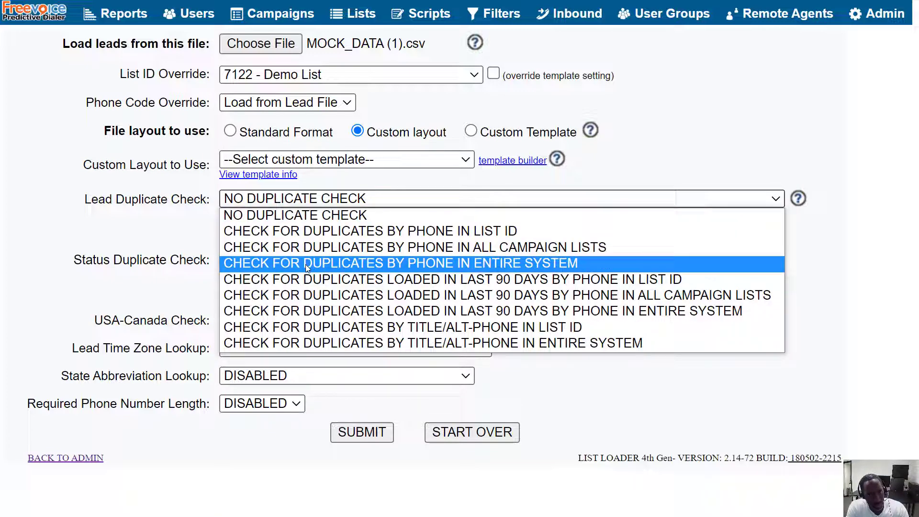
click(307, 264)
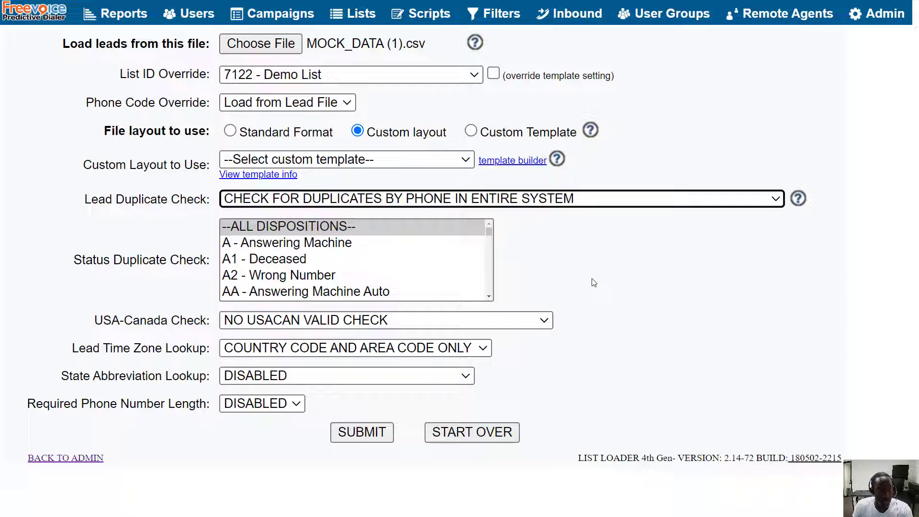
click(372, 433)
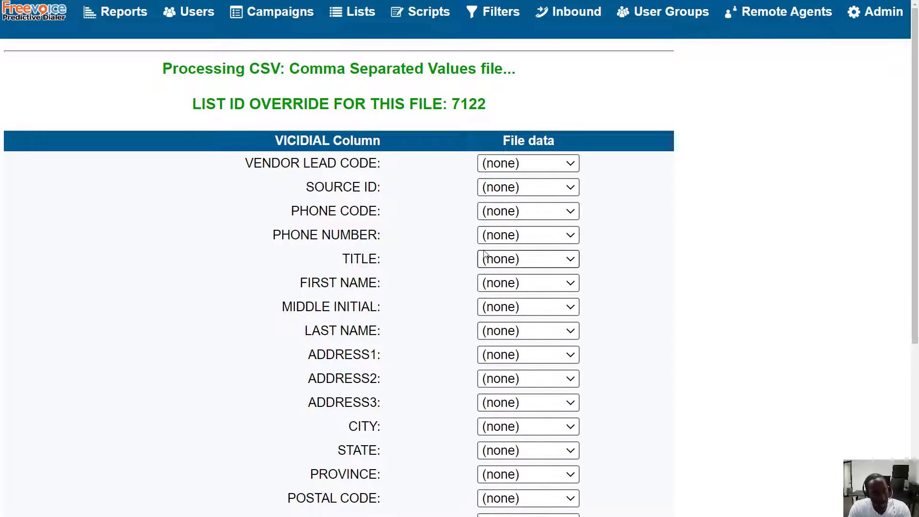
- Map Full Name to FIRST NAME, email to EMAIL, and gender to GENDER
scroll(484, 254, down, 1)
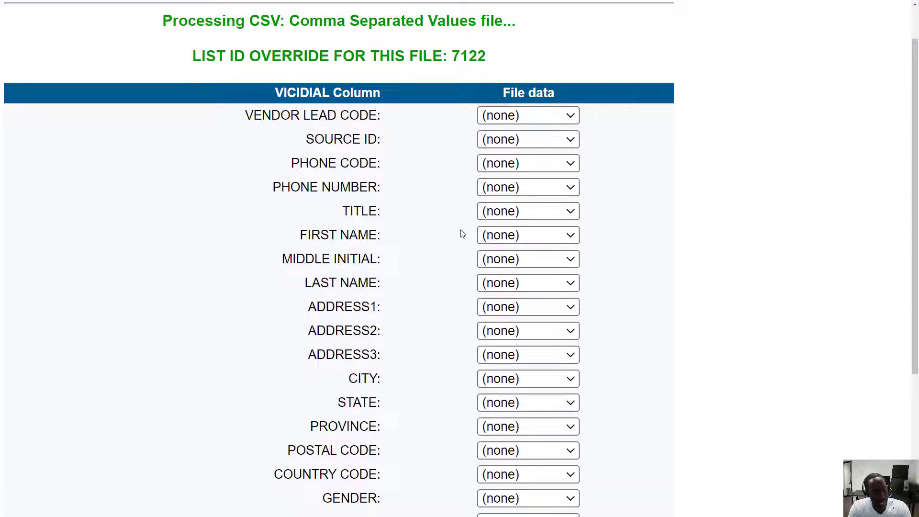
click(498, 235)
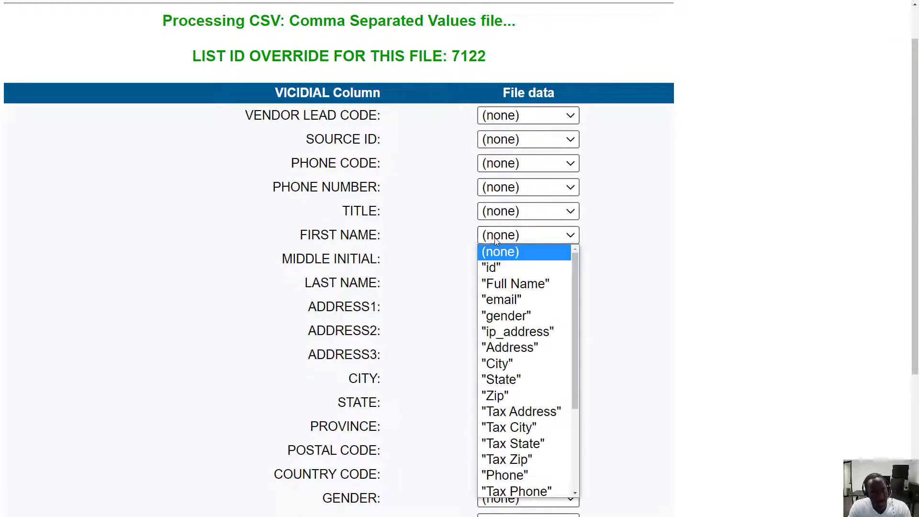
click(505, 287)
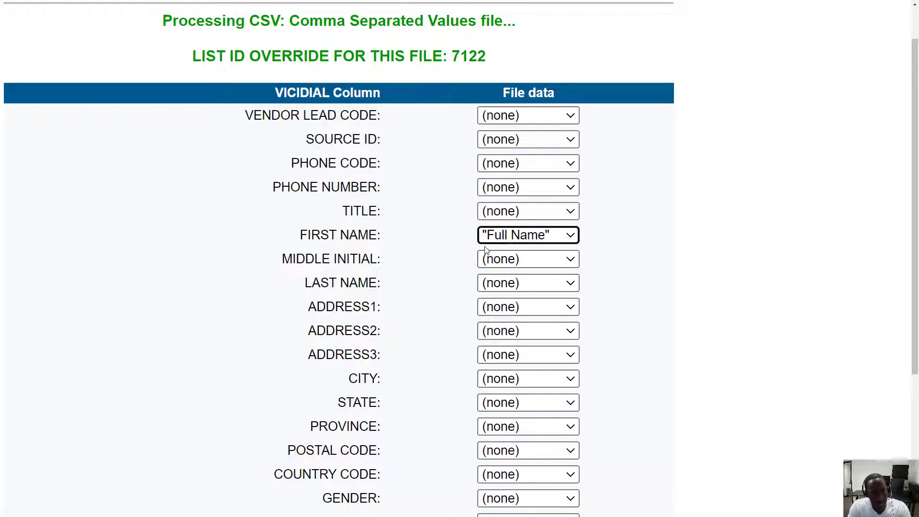
scroll(482, 260, down, 2)
scroll(482, 259, down, 2)
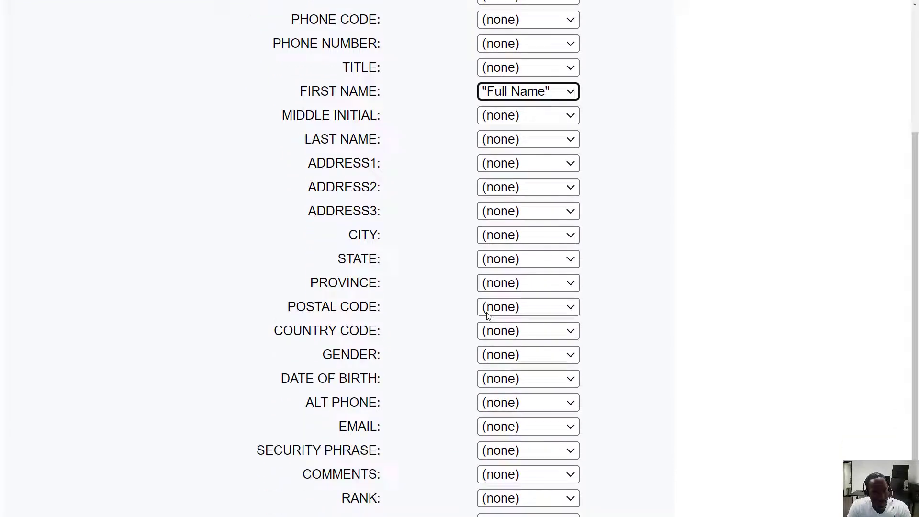
click(525, 366)
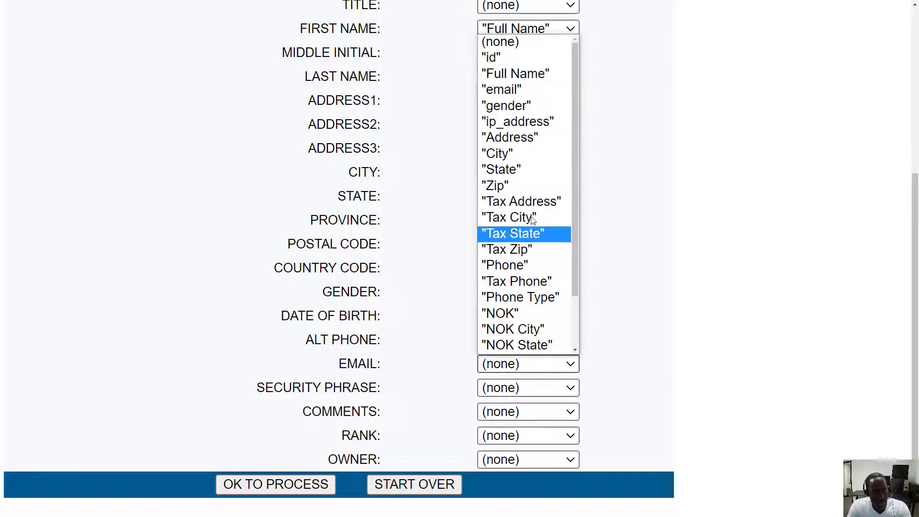
click(526, 89)
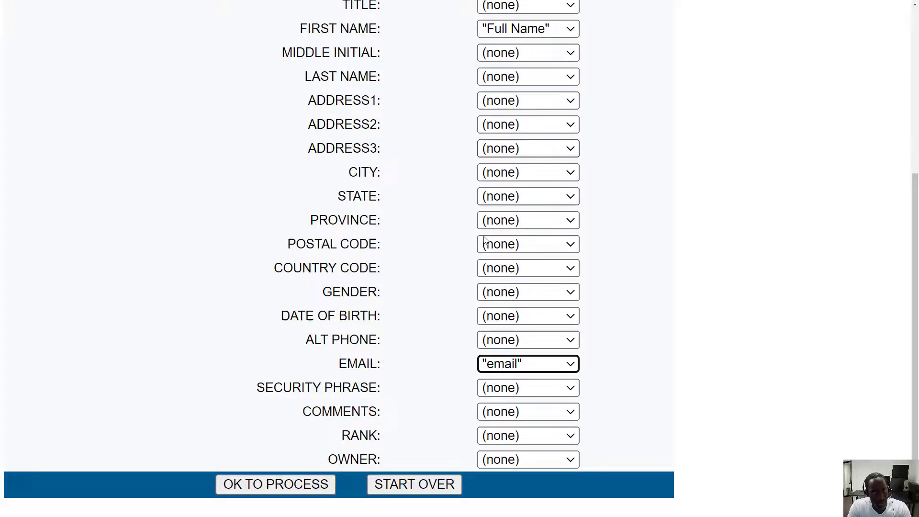
click(501, 291)
click(502, 293)
click(502, 292)
click(506, 66)
- Map Phone, Address, City, State, Zip to PHONE NUMBER, ADDRESS1, CITY, STATE, POSTAL CODE
scroll(435, 191, up, 5)
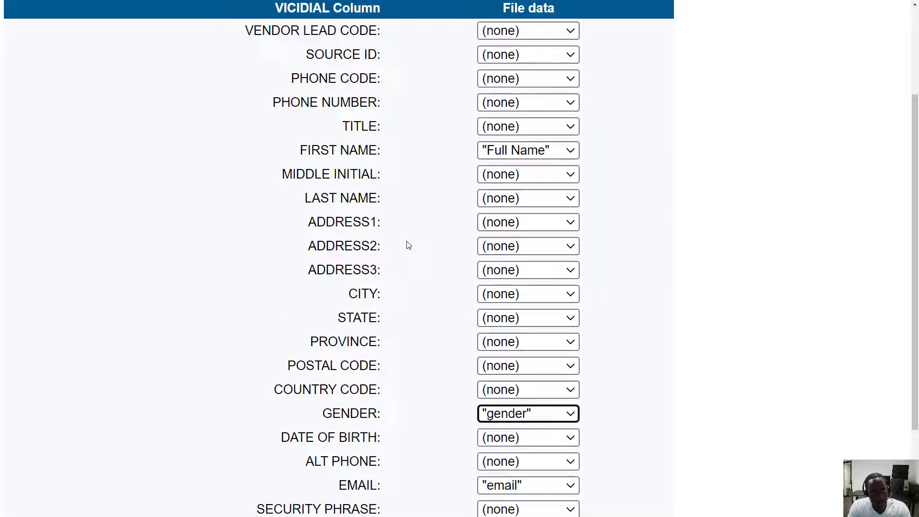
click(512, 224)
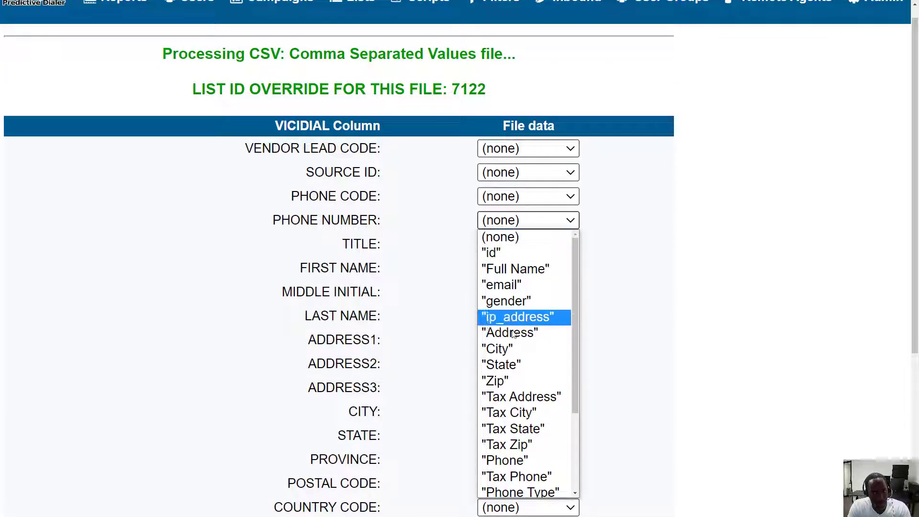
scroll(512, 335, down, 2)
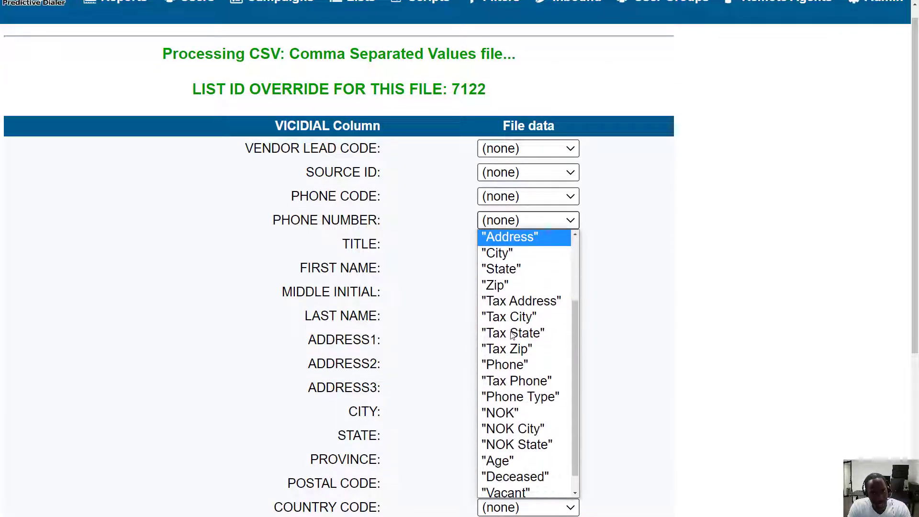
click(514, 365)
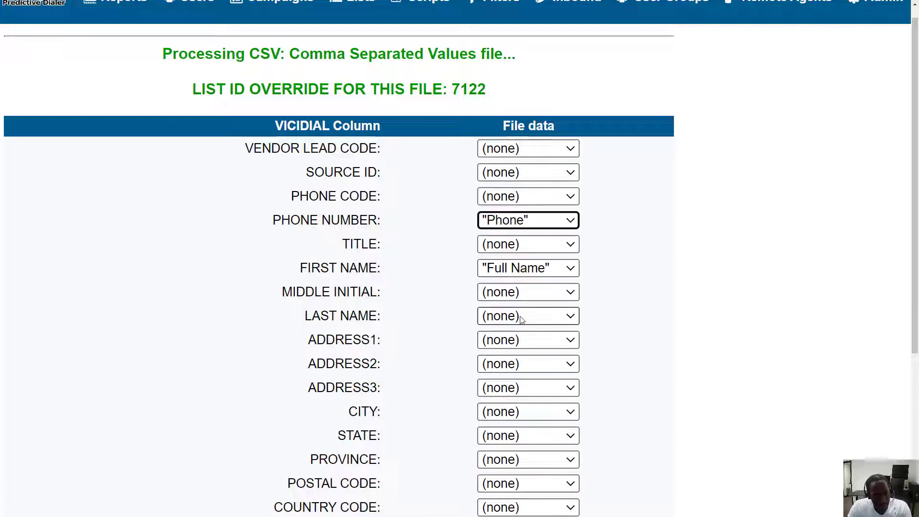
click(504, 353)
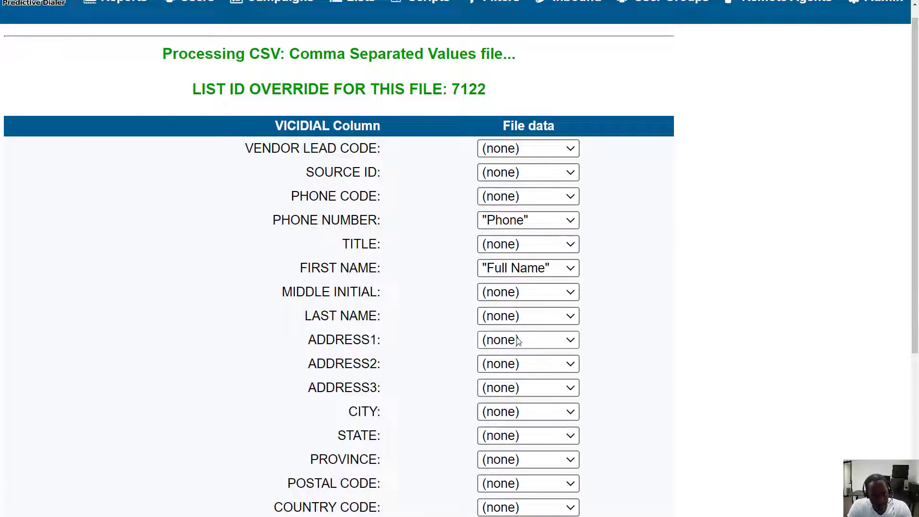
click(517, 340)
click(539, 116)
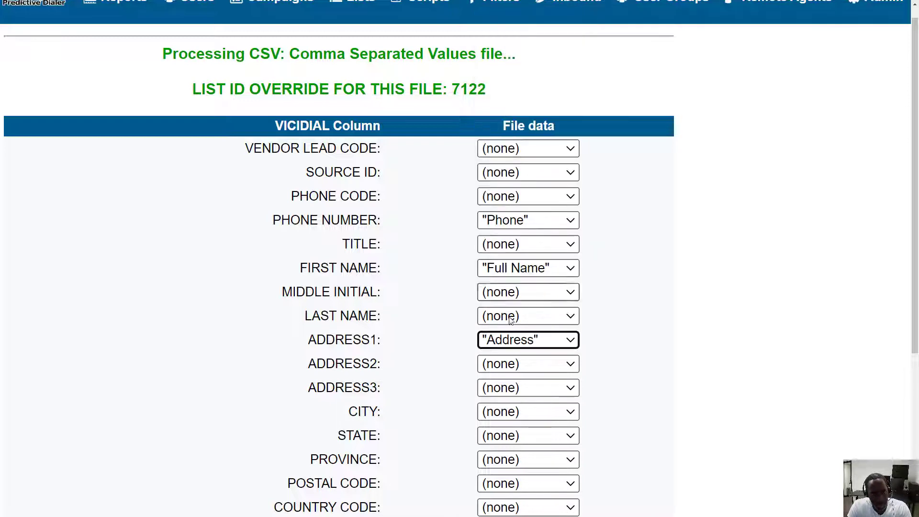
click(518, 412)
click(512, 204)
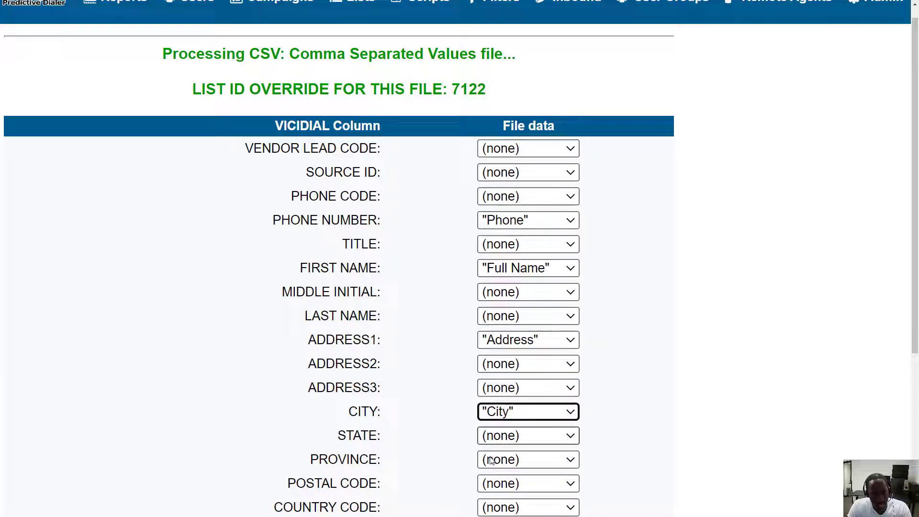
click(506, 442)
click(509, 248)
scroll(505, 411, down, 1)
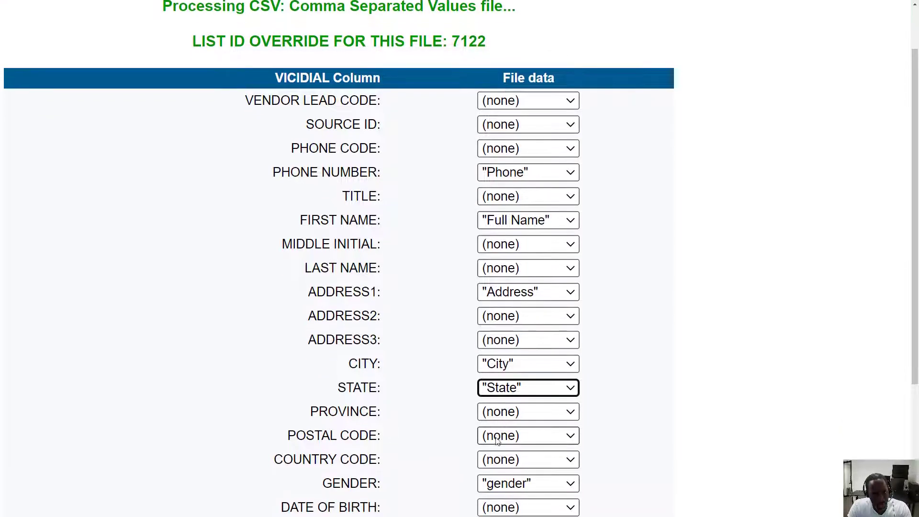
click(509, 436)
click(520, 259)
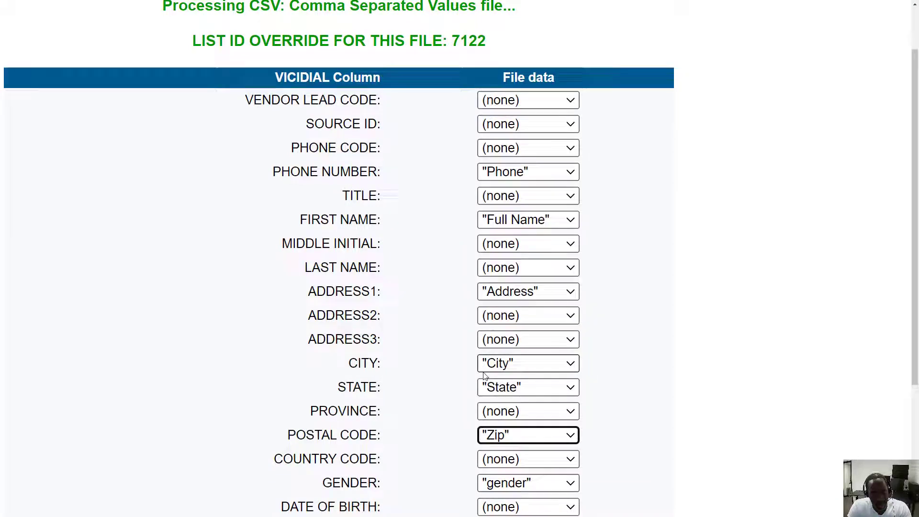
- Map Date to DATE OF BIRTH and confirm State stays mapped to STATE
scroll(480, 385, down, 4)
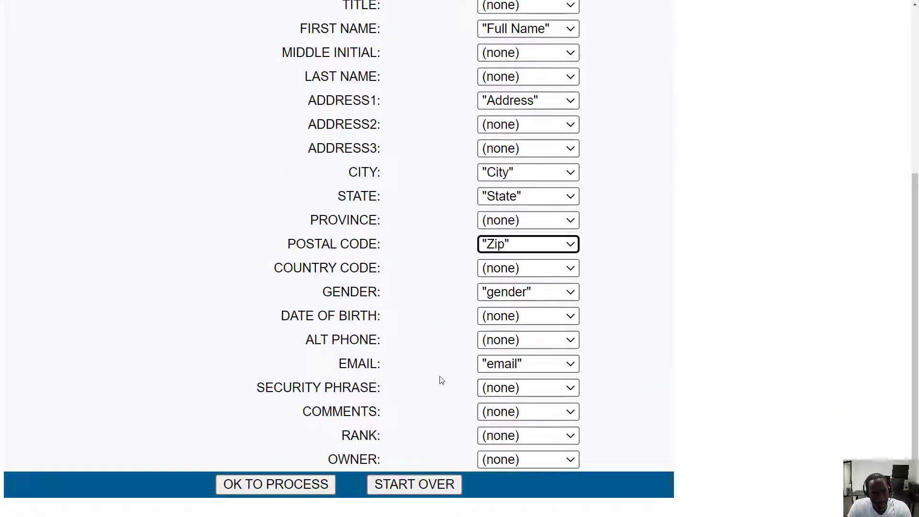
click(490, 362)
click(492, 317)
scroll(487, 243, down, 1)
scroll(500, 239, down, 2)
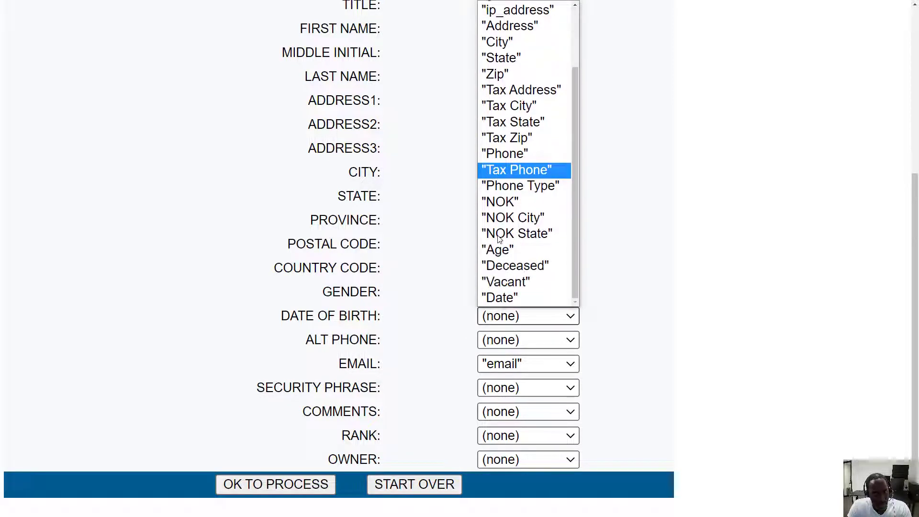
click(506, 297)
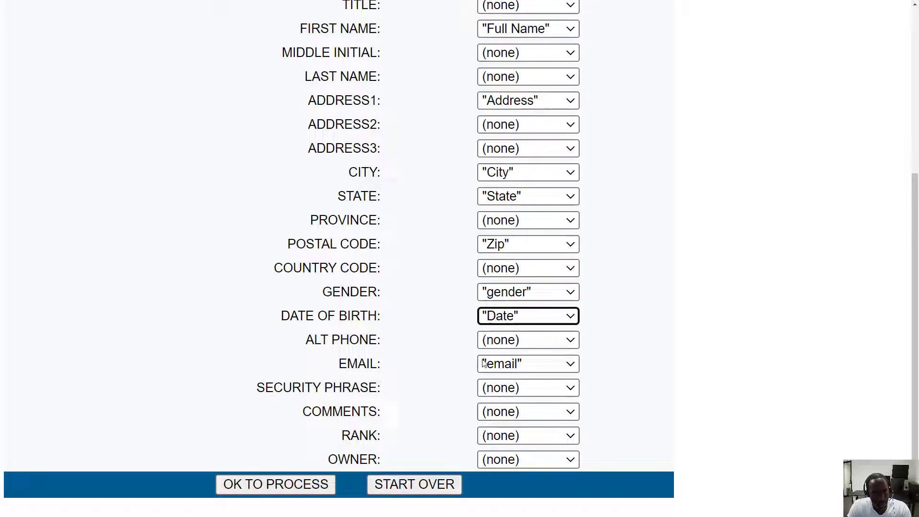
scroll(493, 362, up, 2)
scroll(493, 358, up, 1)
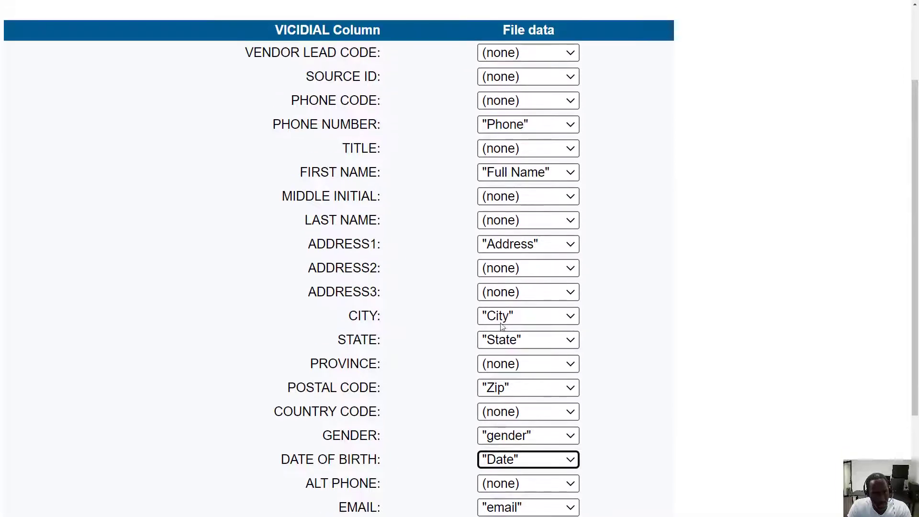
click(507, 340)
click(507, 340)
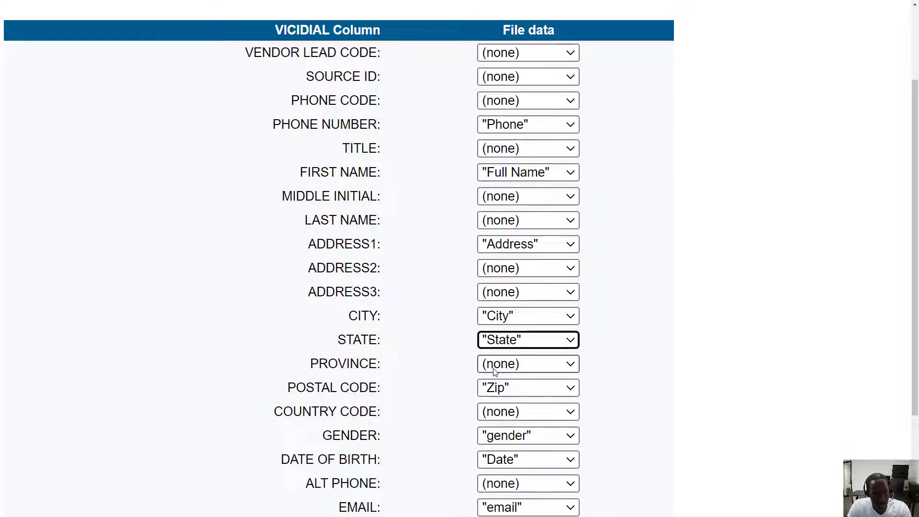
scroll(485, 247, up, 1)
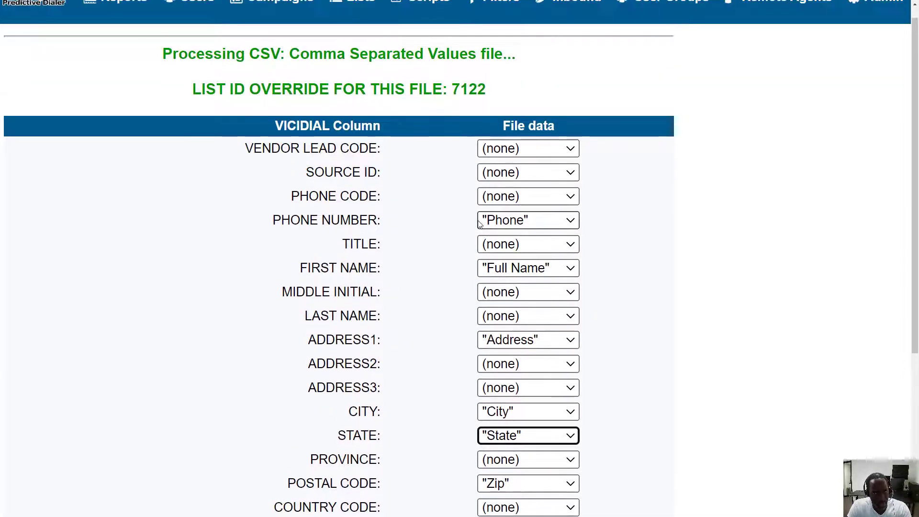
scroll(478, 259, down, 3)
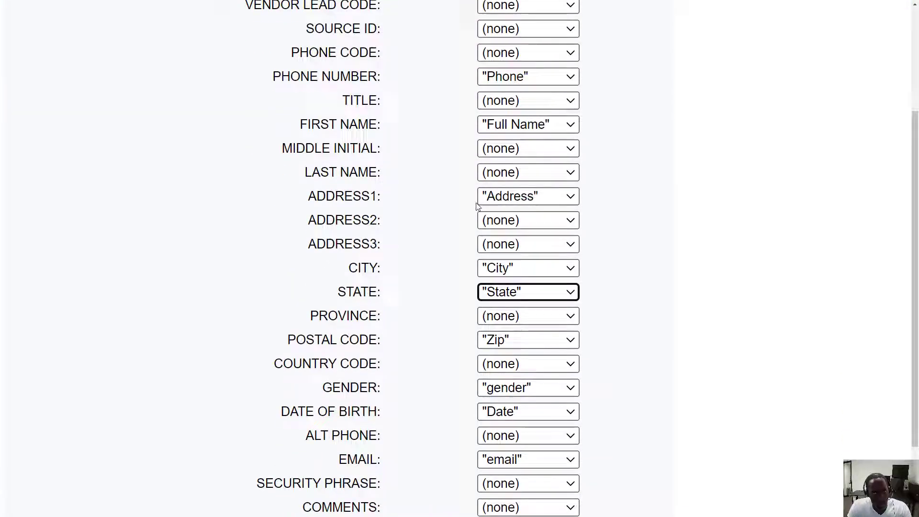
scroll(469, 182, down, 2)
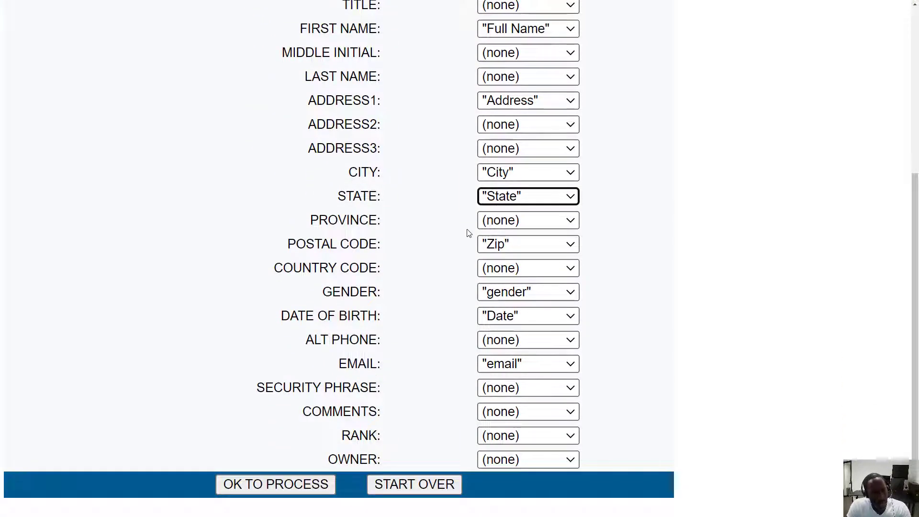
- Process MOCK_DATA (1).csv into list 7122: 1000 good, 1 bad, 1001 total records
click(284, 486)
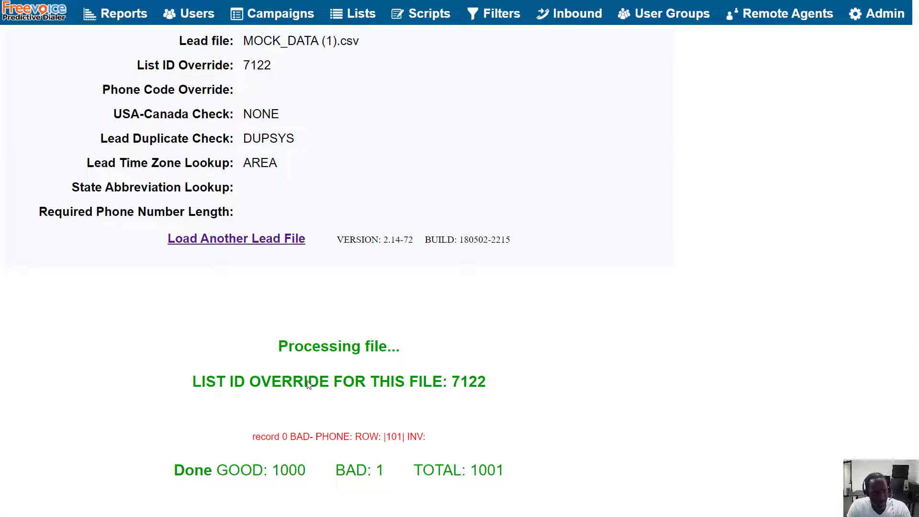